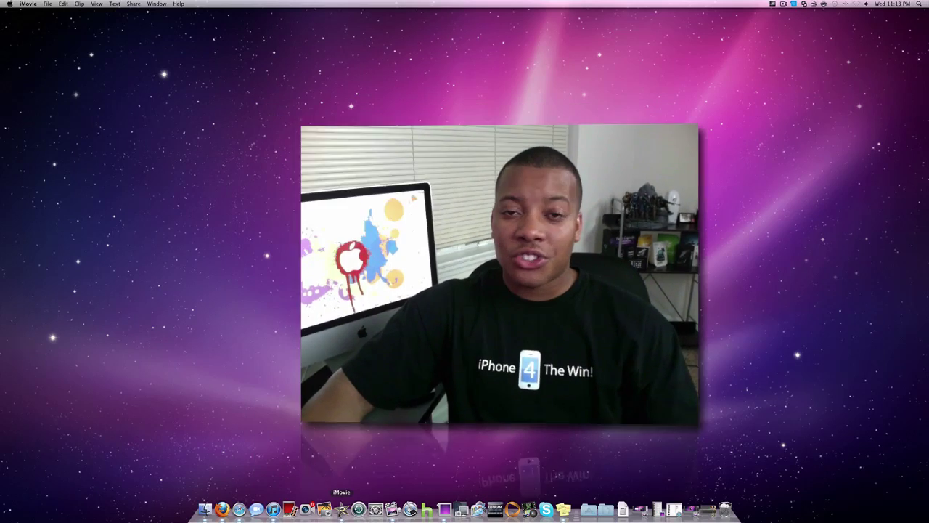
- Launch iMovie from the Dock to see the Apple Store project and its event clips
click(342, 509)
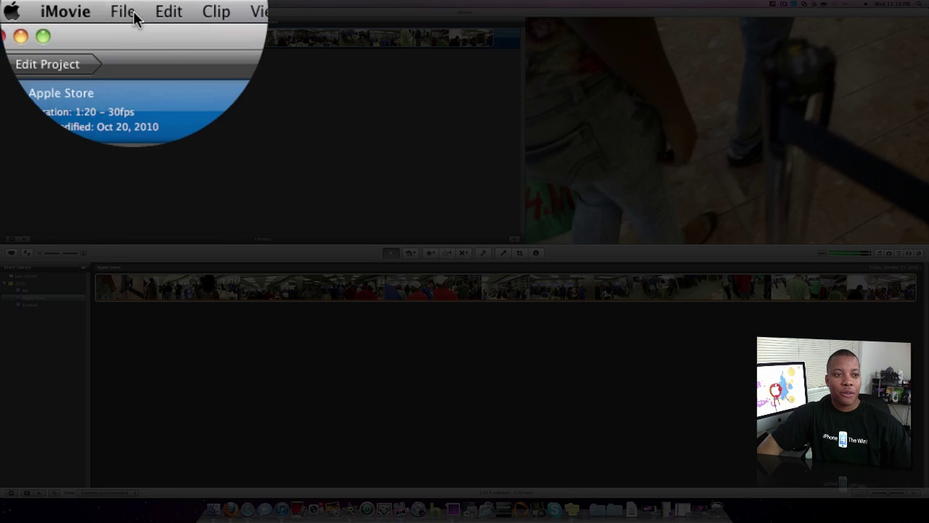
- Start a new project and preview the Action and Film Noir trailer themes
click(47, 4)
click(65, 14)
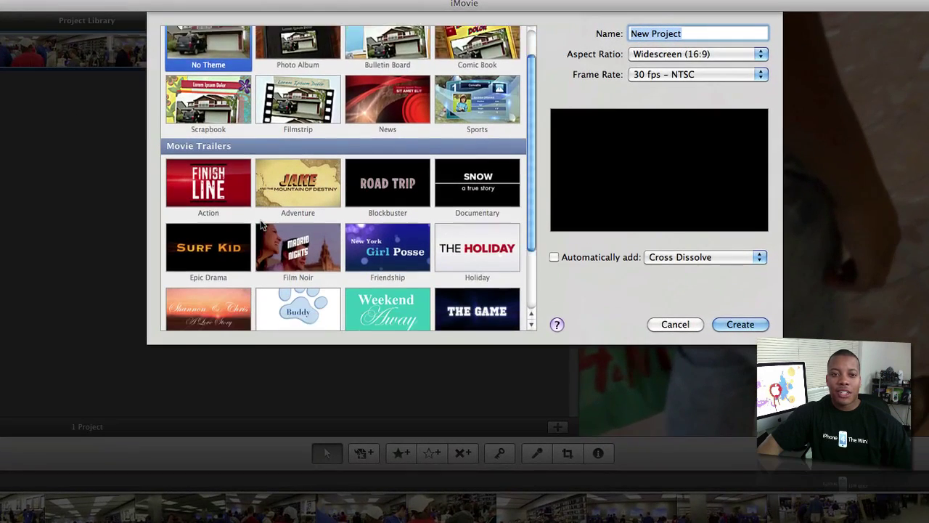
scroll(352, 124, down, 2)
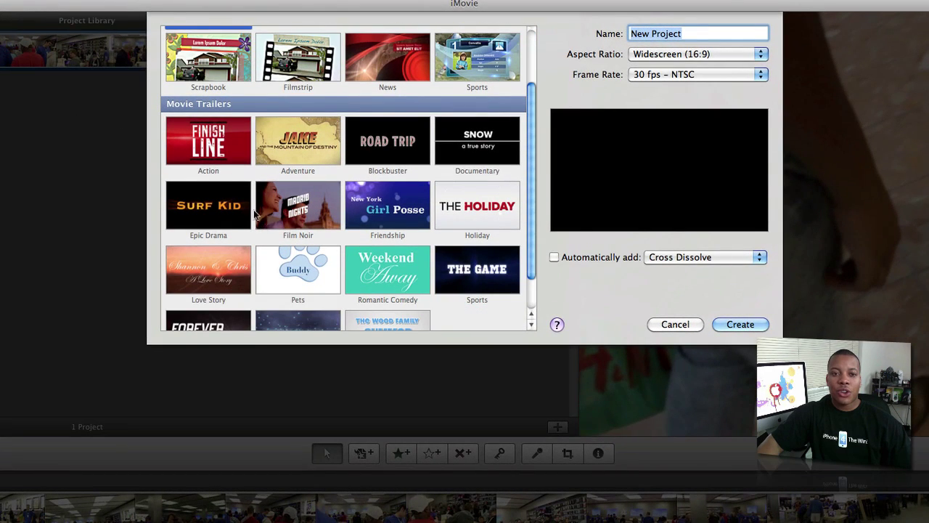
click(227, 155)
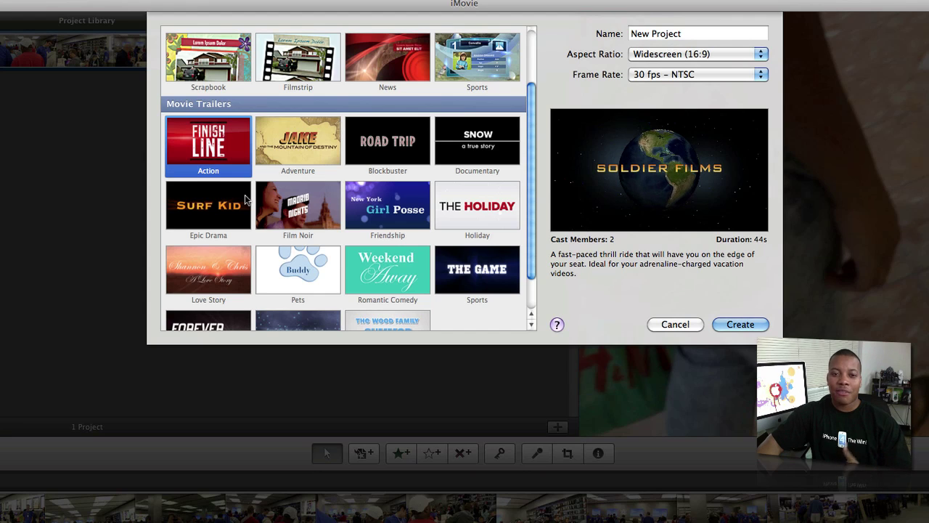
click(295, 221)
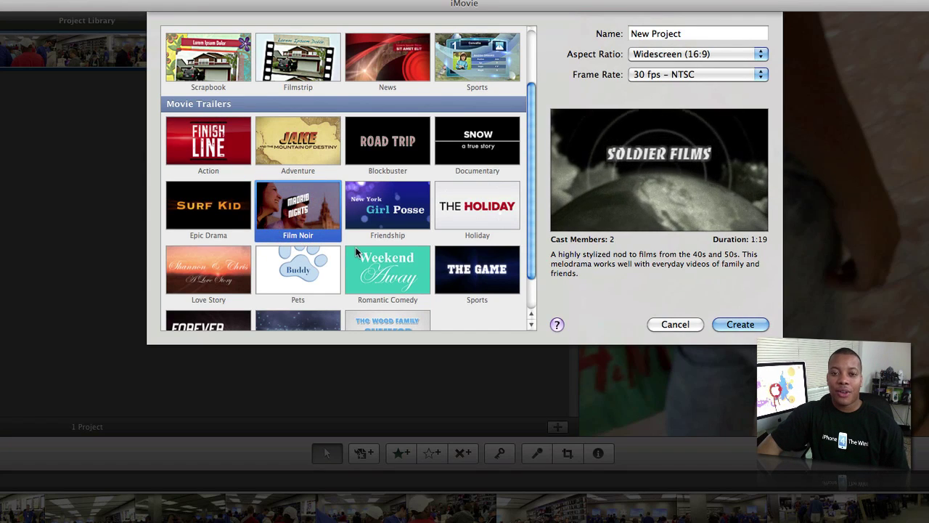
- Choose the Sports trailer 'The Game', name the project YouTube, and create it
click(490, 287)
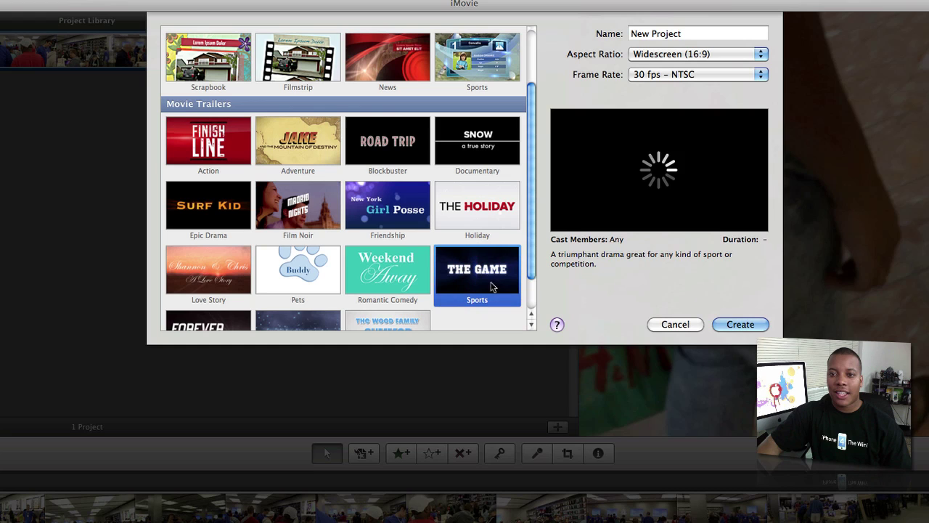
click(682, 34)
triple_click(682, 34)
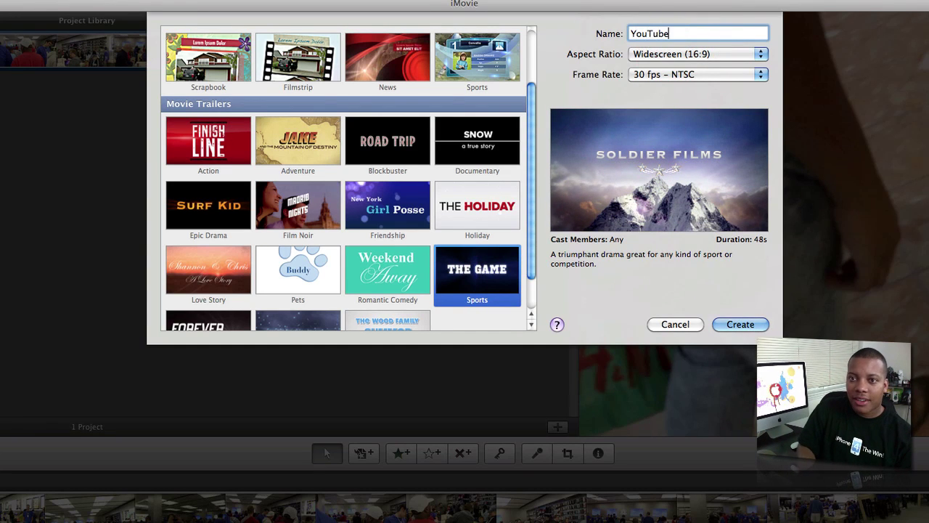
click(733, 325)
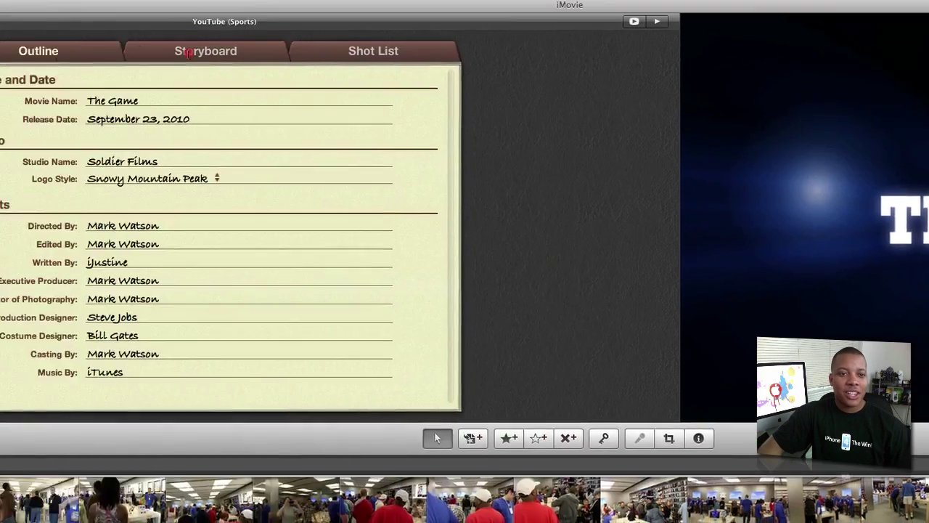
- Switch the YouTube trailer to its Storyboard of empty shot placeholders
click(458, 64)
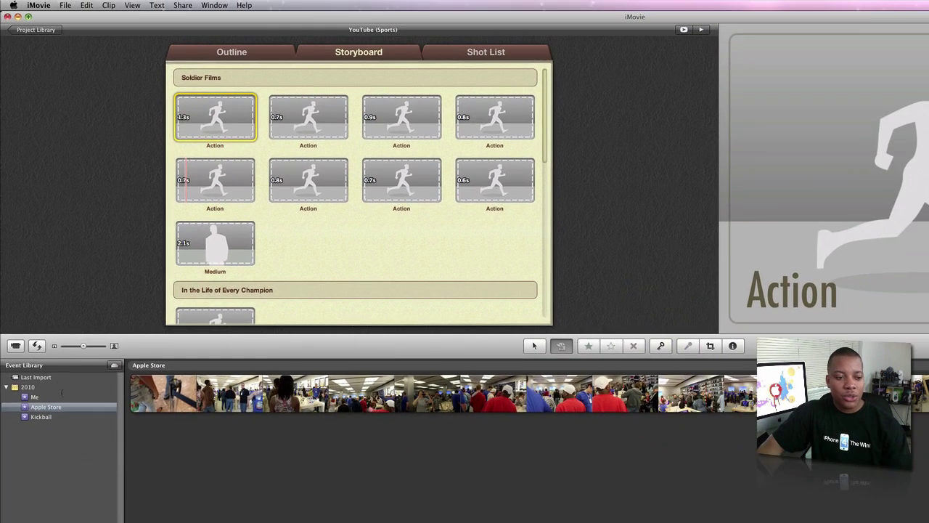
- Show the Kickball event and fill the opening Action shot placeholders with its clips
click(41, 417)
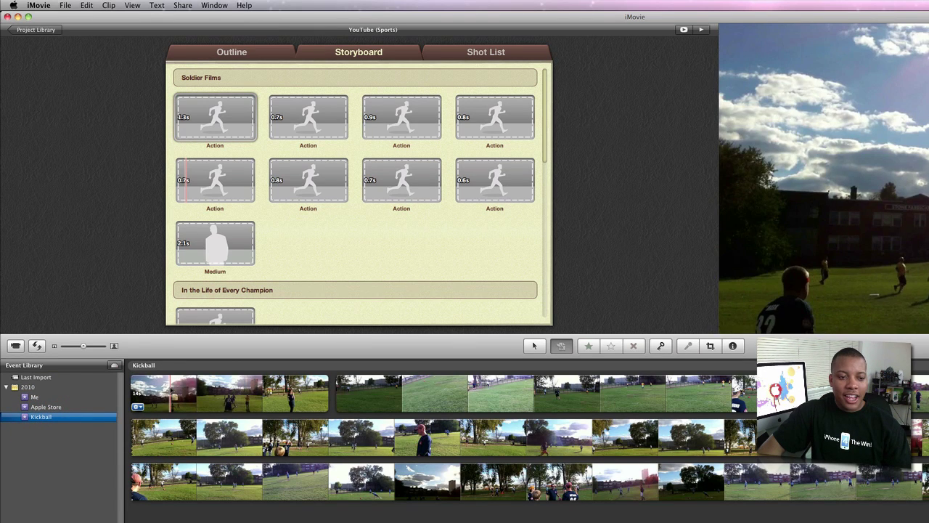
click(221, 127)
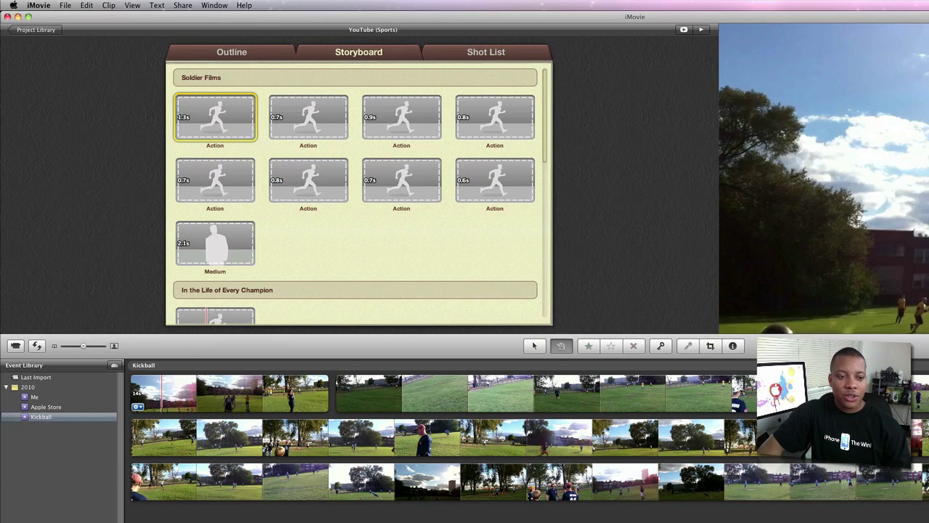
click(156, 387)
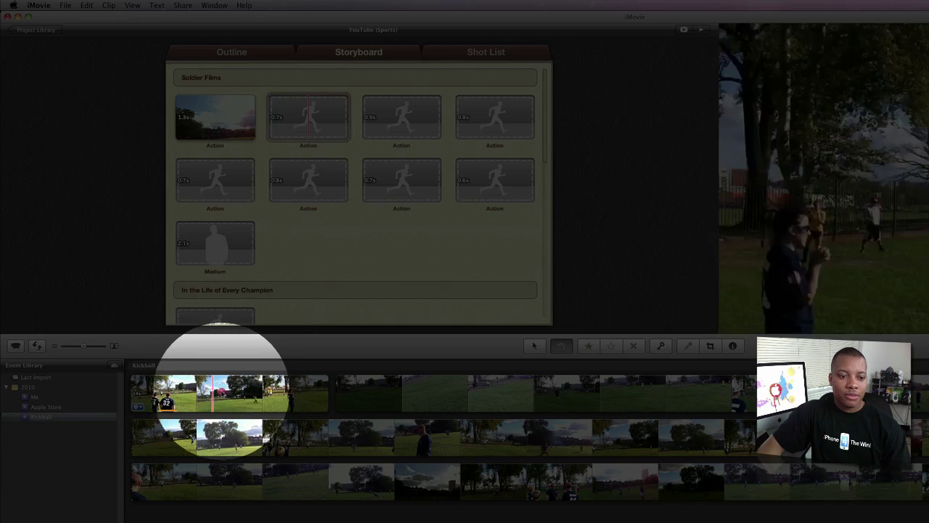
click(267, 391)
click(489, 390)
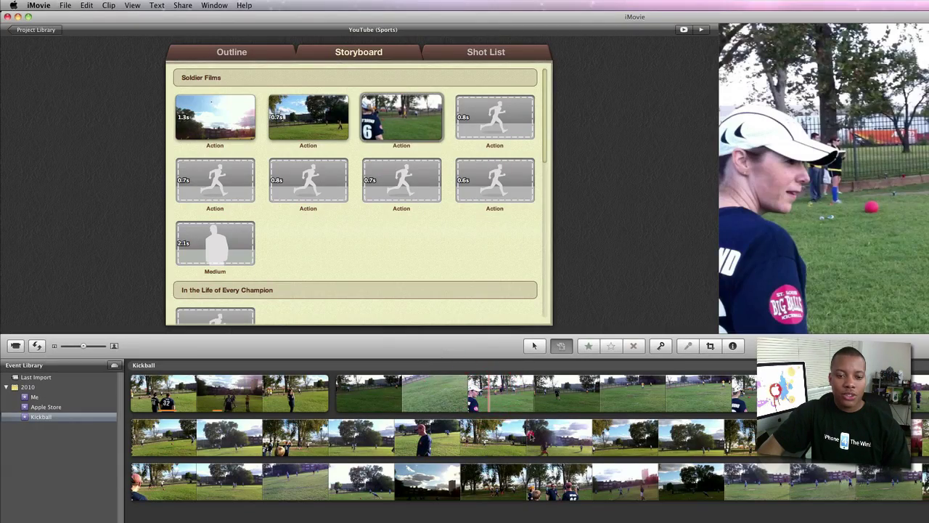
click(544, 432)
click(392, 392)
click(746, 441)
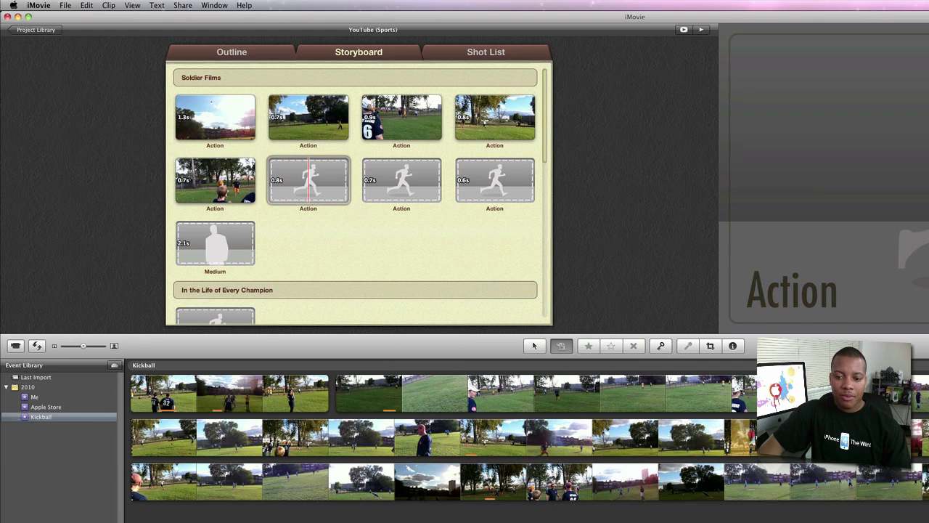
click(726, 429)
click(914, 428)
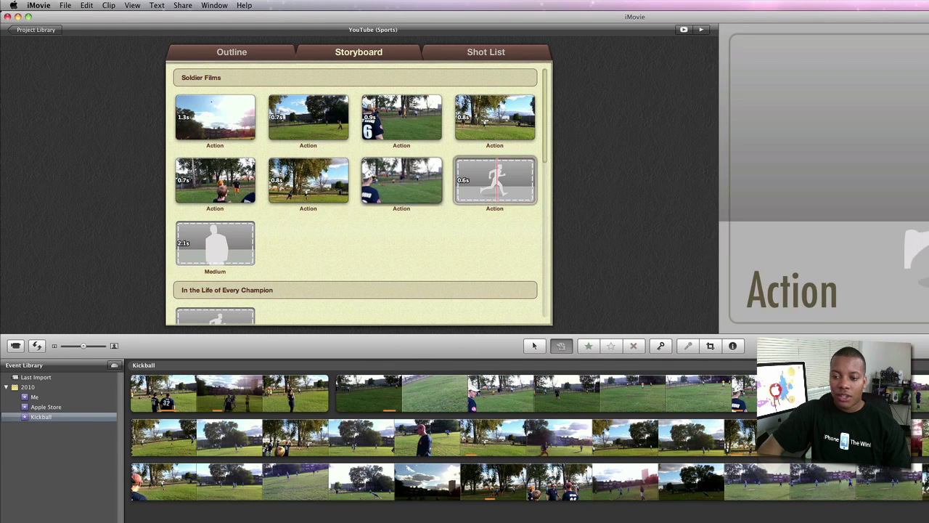
- Fill the Medium, Wide, Group and Closeup shots through Stars Will Fall with Kickball clips
click(730, 416)
click(411, 486)
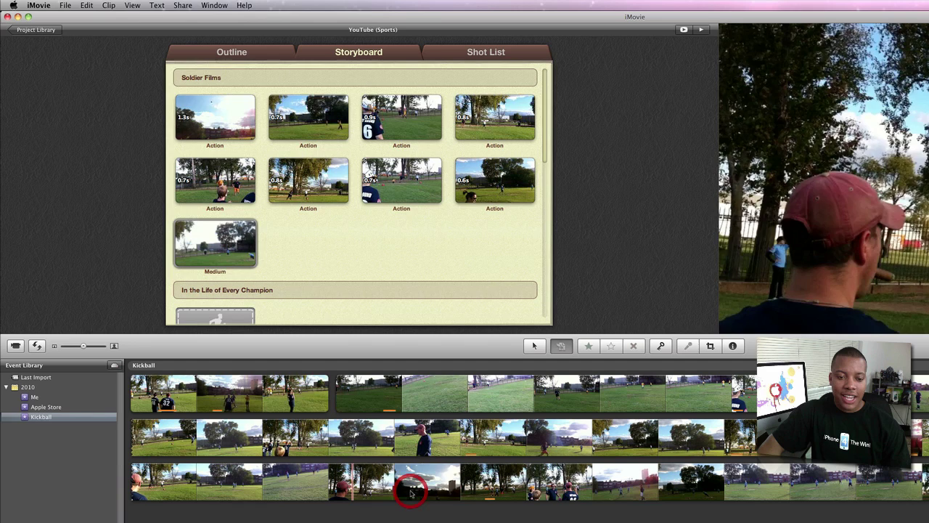
click(207, 481)
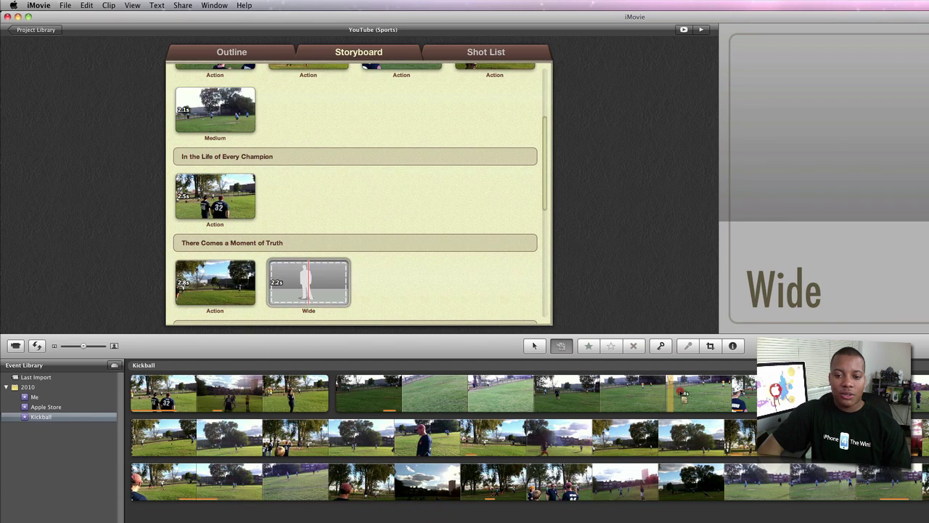
click(736, 384)
click(730, 396)
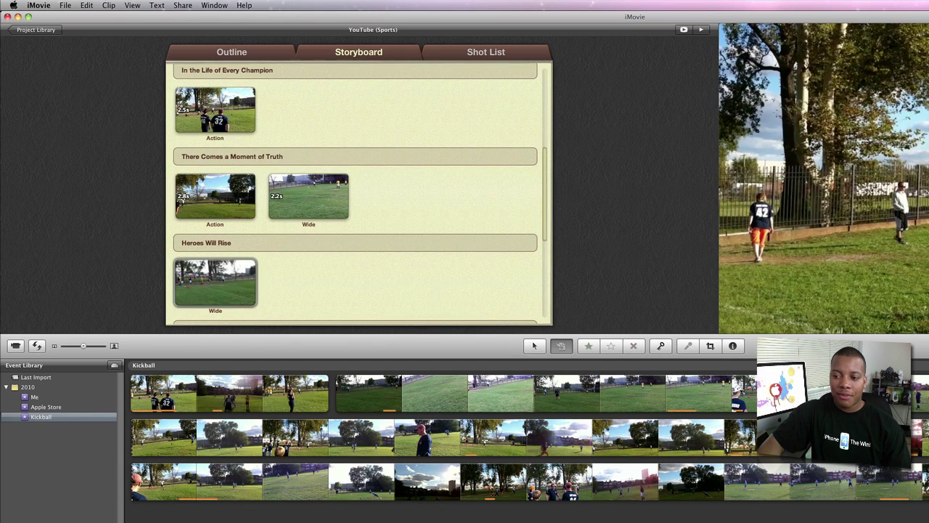
click(682, 396)
click(636, 399)
click(617, 392)
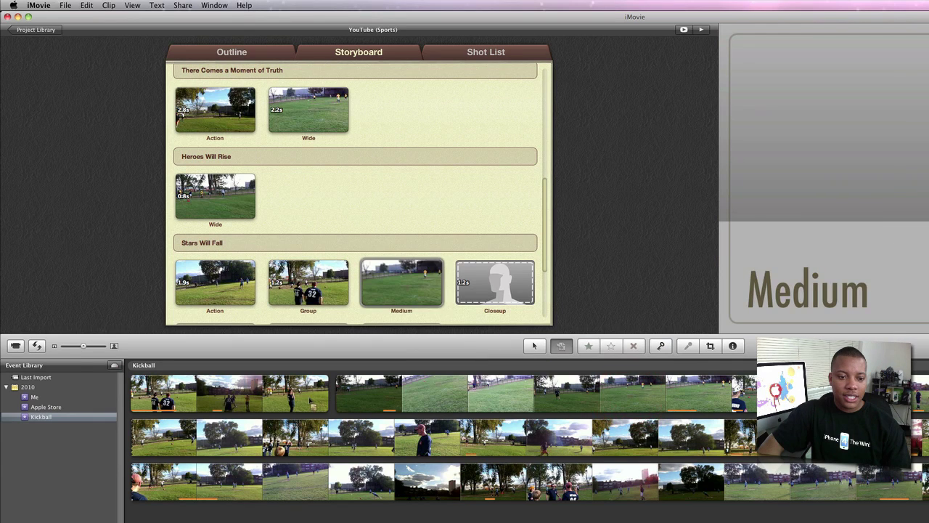
click(315, 396)
click(362, 483)
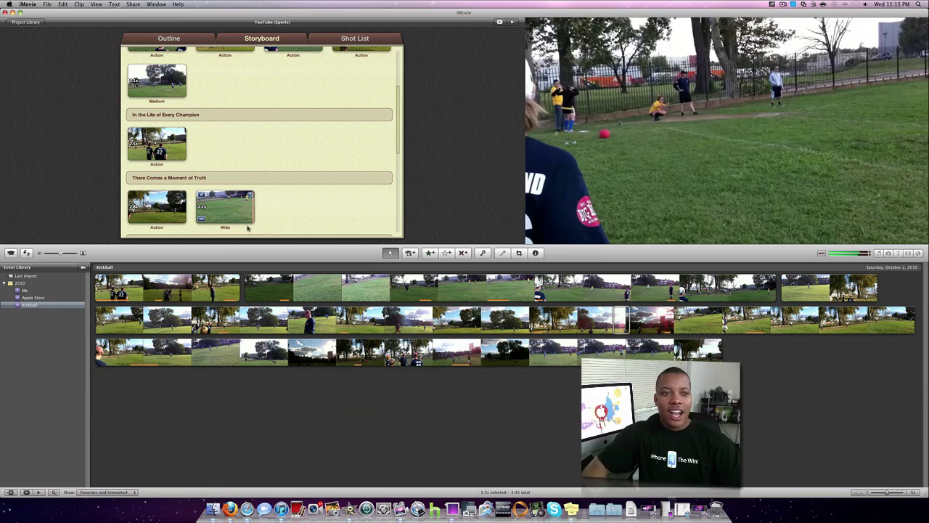
- Open the Apple Store project from the Project Library and display its clips' audio waveforms
click(14, 21)
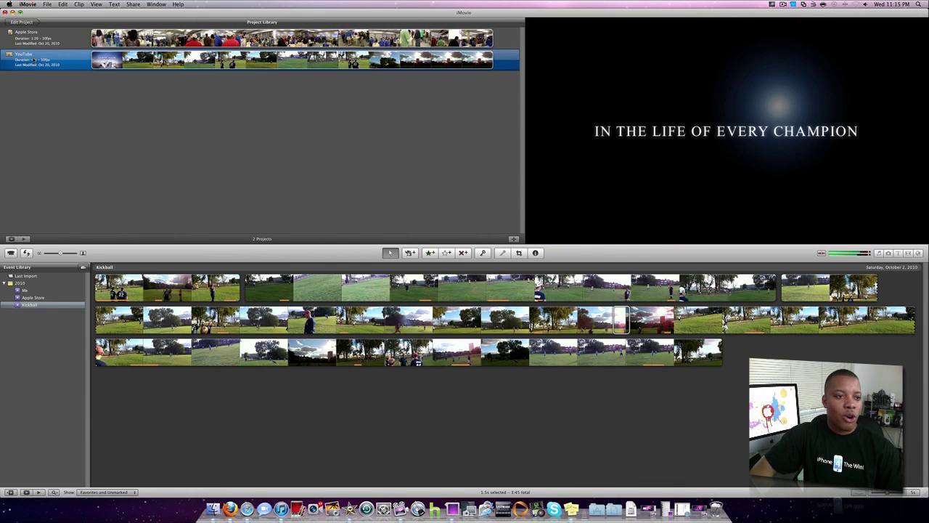
double_click(37, 42)
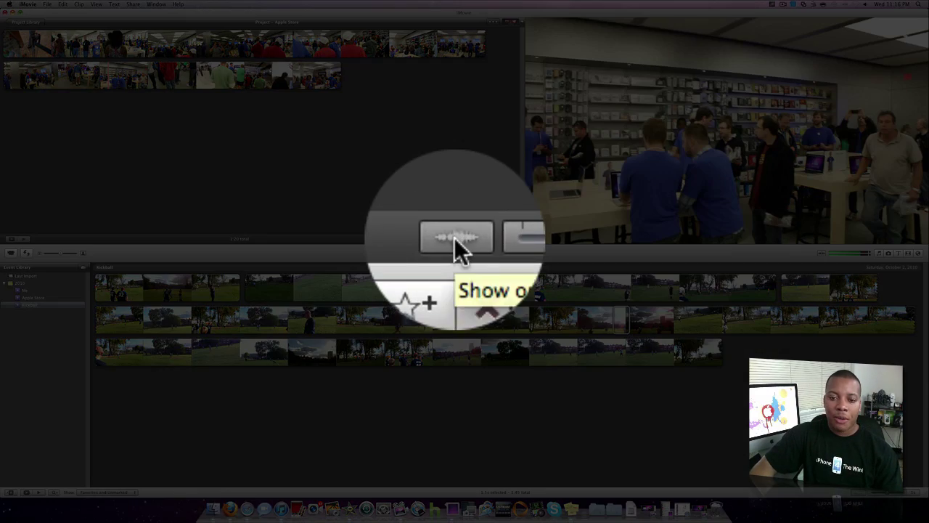
click(453, 239)
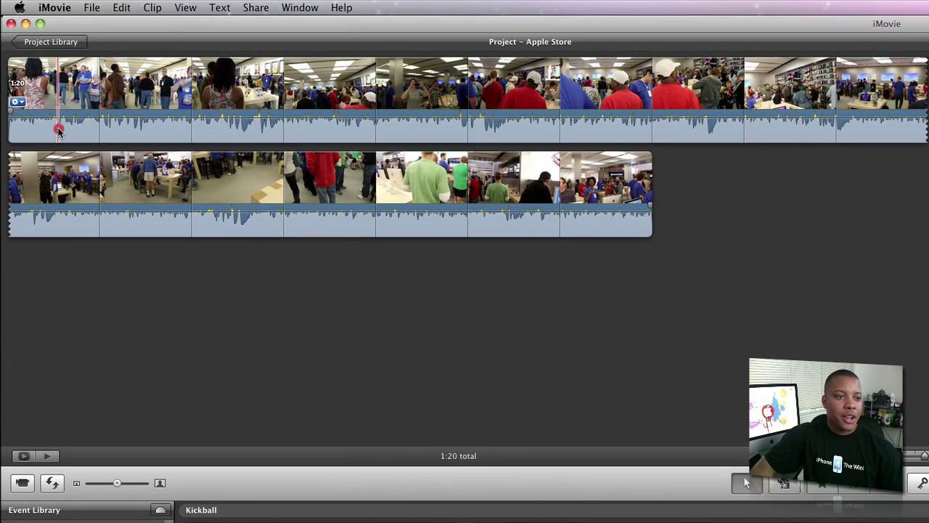
- Select a short range of the first clip's audio and lower its volume to 78%
click(36, 69)
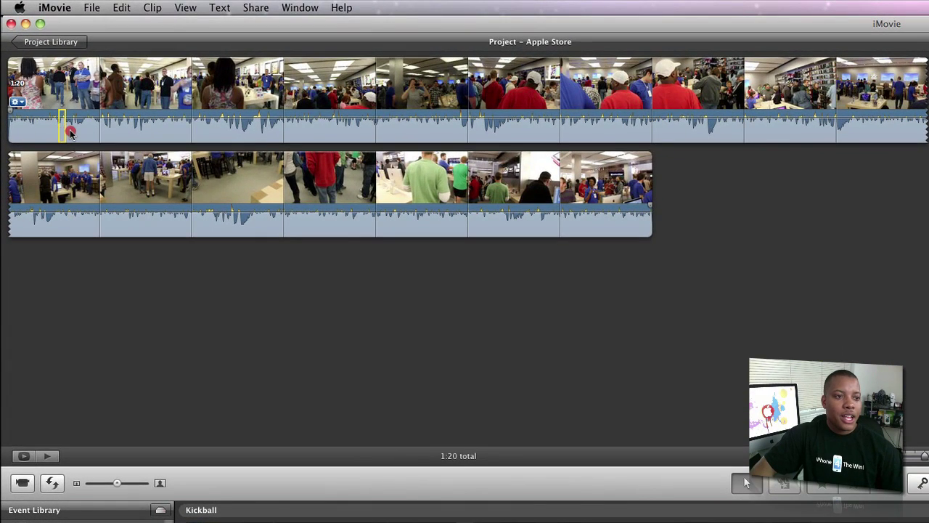
mouse_move(70, 132)
mouse_down()
mouse_move(115, 133)
mouse_move(101, 125)
mouse_up()
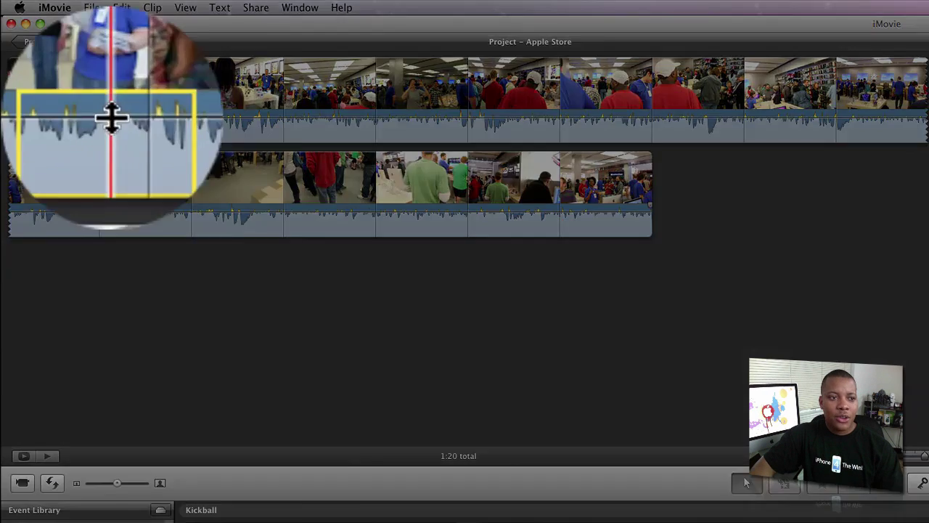
drag(89, 119, 69, 137)
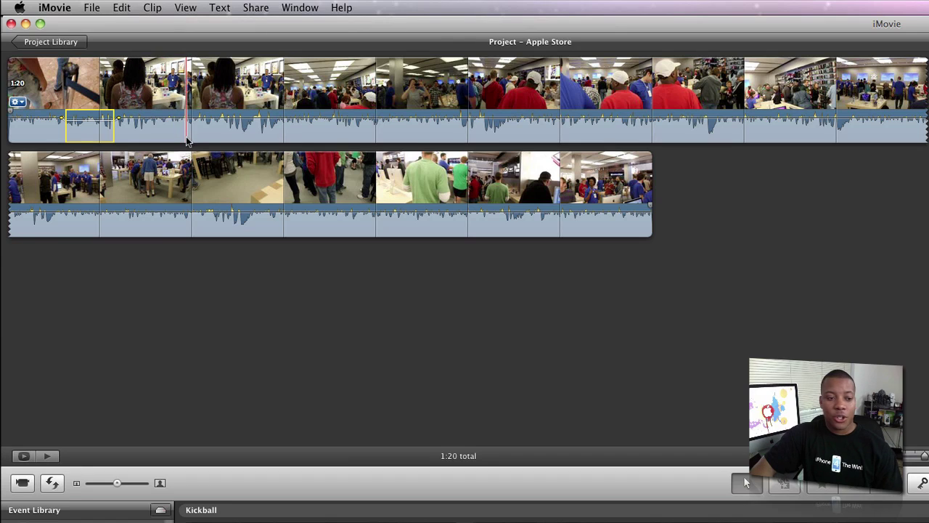
- Show the Me event clips and select the entire 39.8s mall clip
click(68, 513)
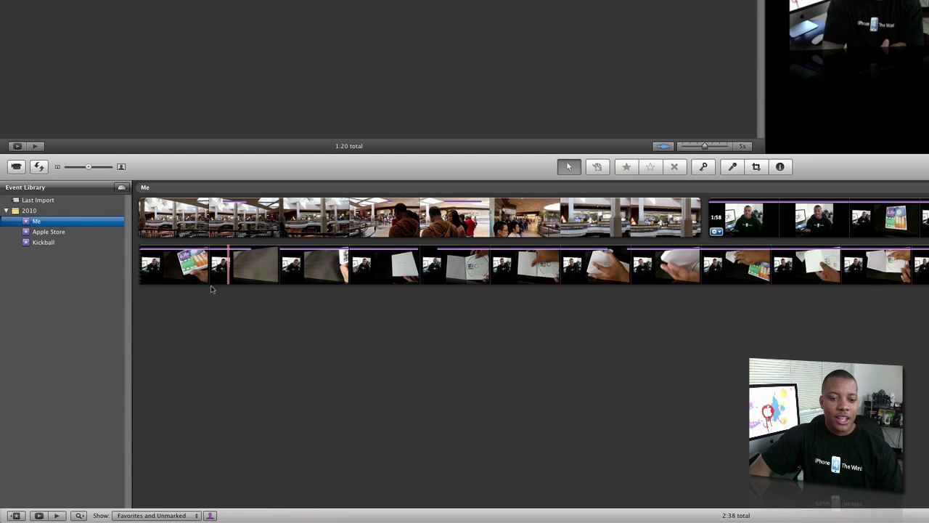
right_click(197, 212)
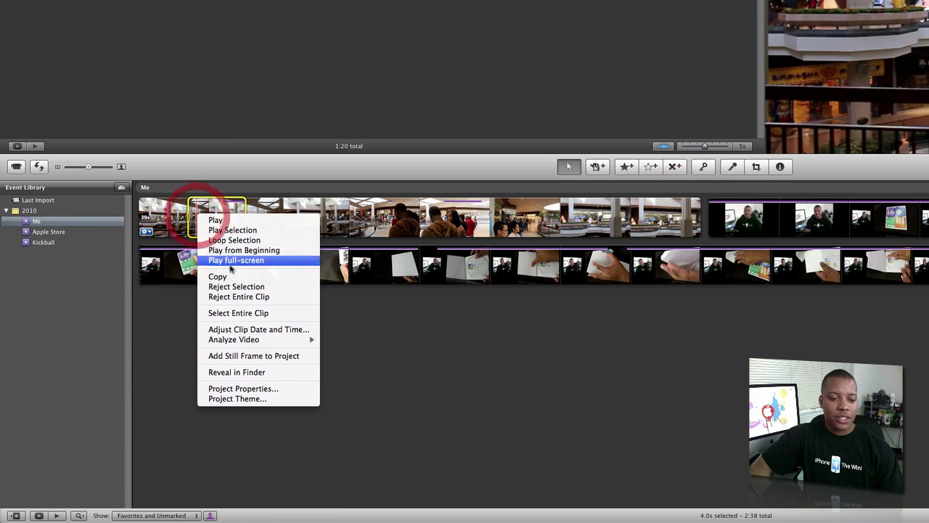
click(232, 313)
- Review the mall clip's Analyze Video options and close the menu without analyzing
right_click(218, 239)
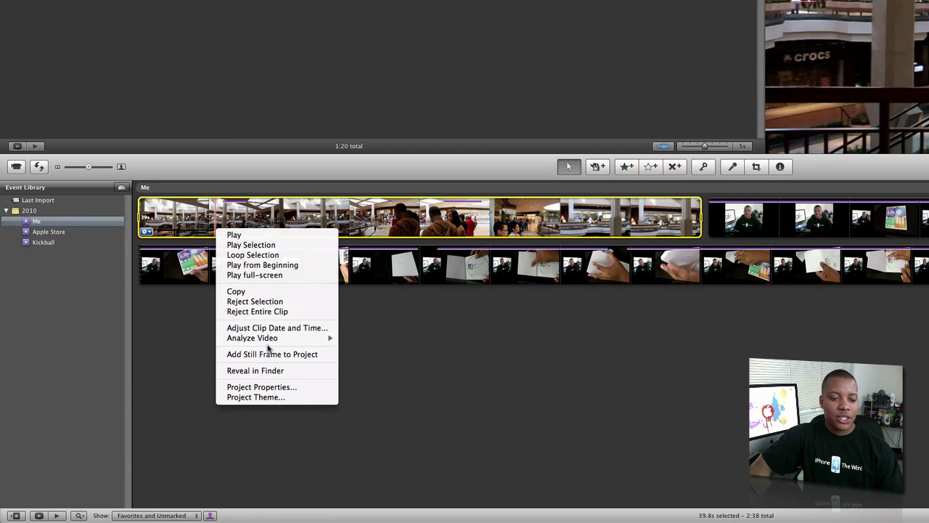
mouse_move(269, 340)
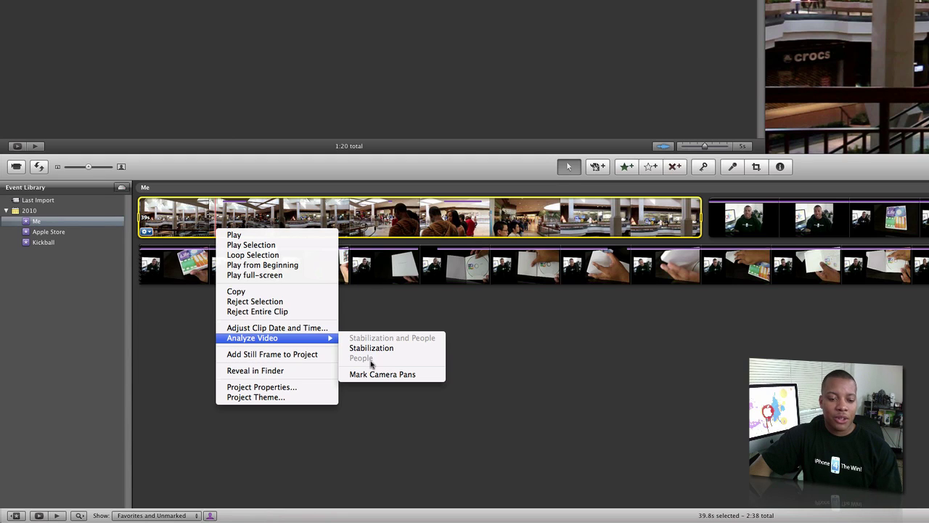
click(523, 348)
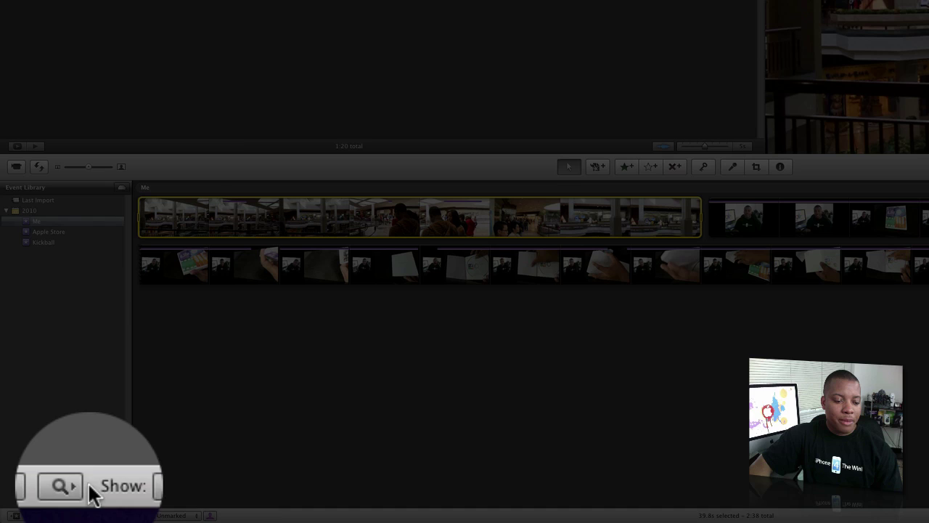
- Filter the Me event by the Two People, then Wide keywords, then turn keyword filtering off
click(78, 515)
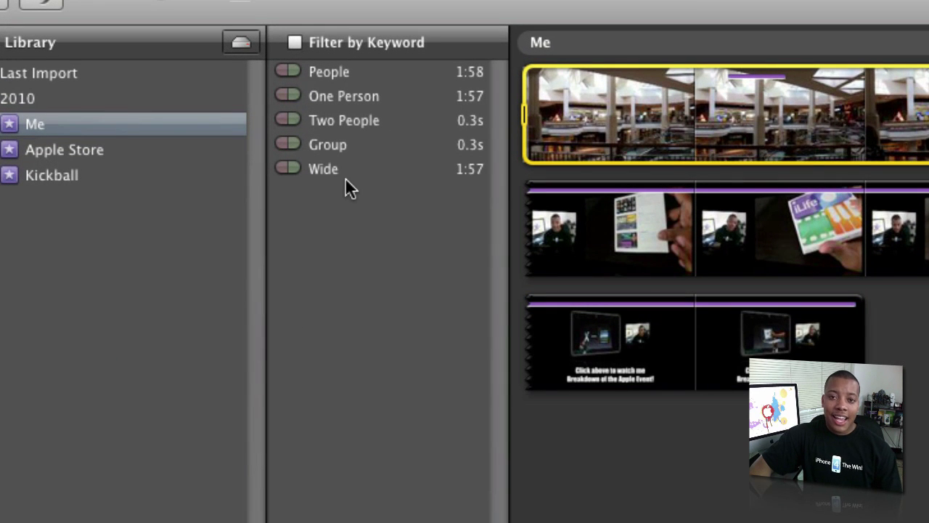
click(341, 121)
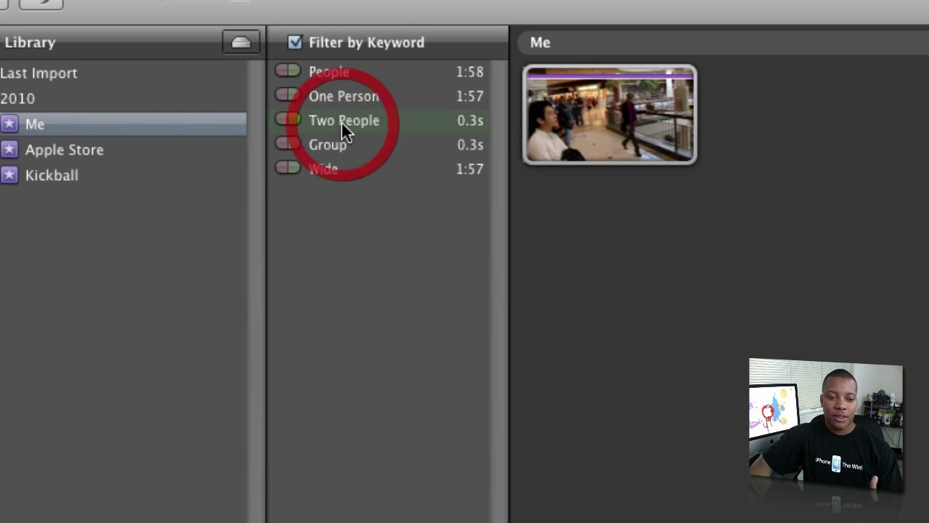
click(515, 90)
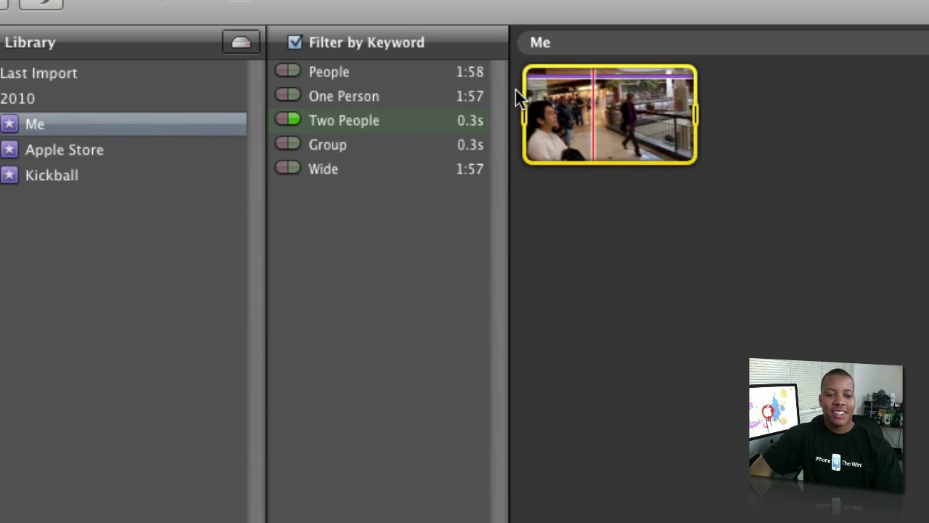
click(328, 122)
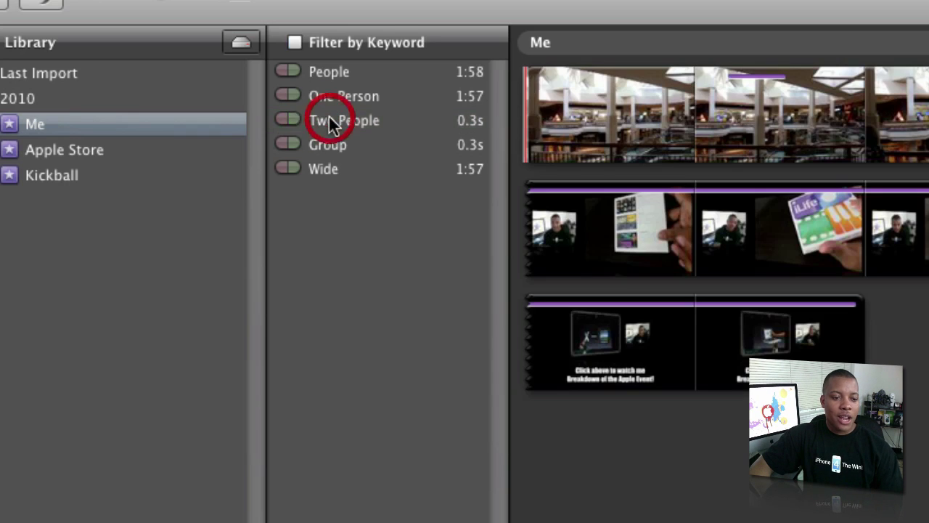
click(324, 172)
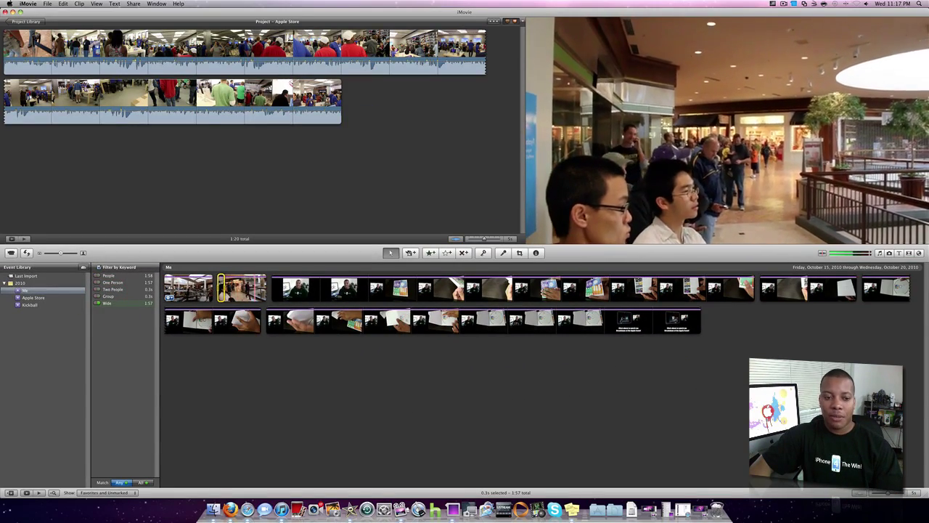
key(backslash)
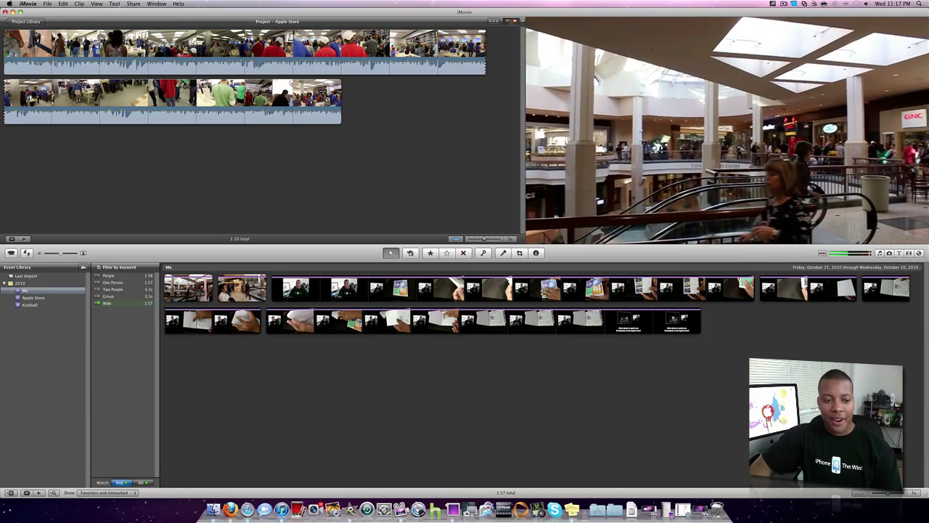
click(103, 303)
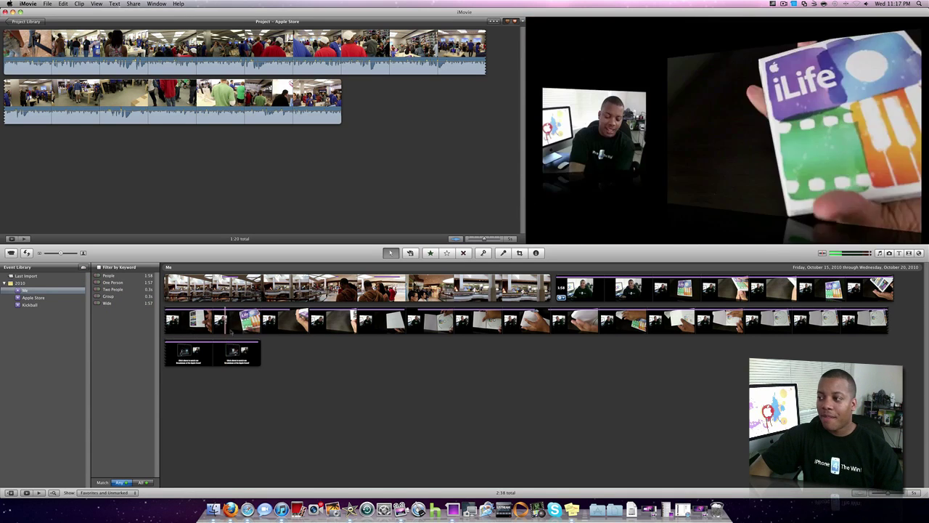
- Stop playback, hide the audio waveforms, and select the last Apple Store clip in row two
click(148, 185)
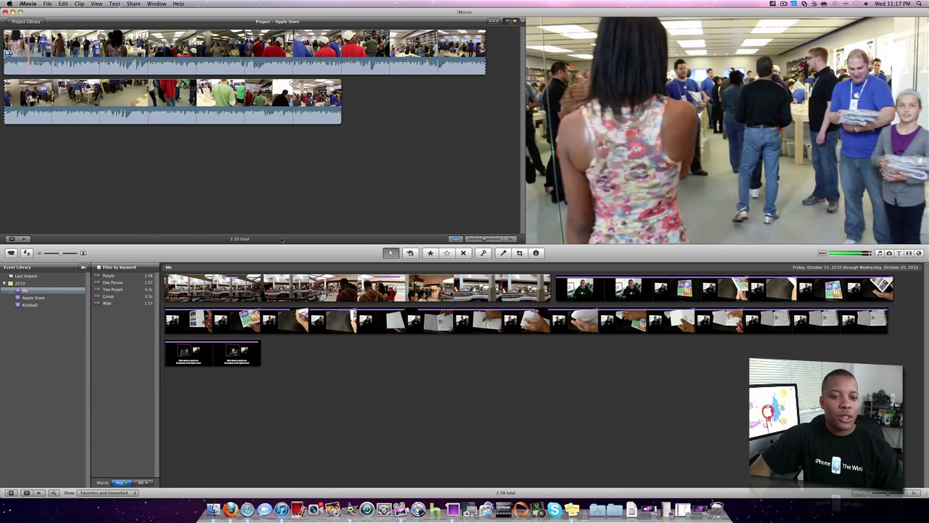
click(455, 239)
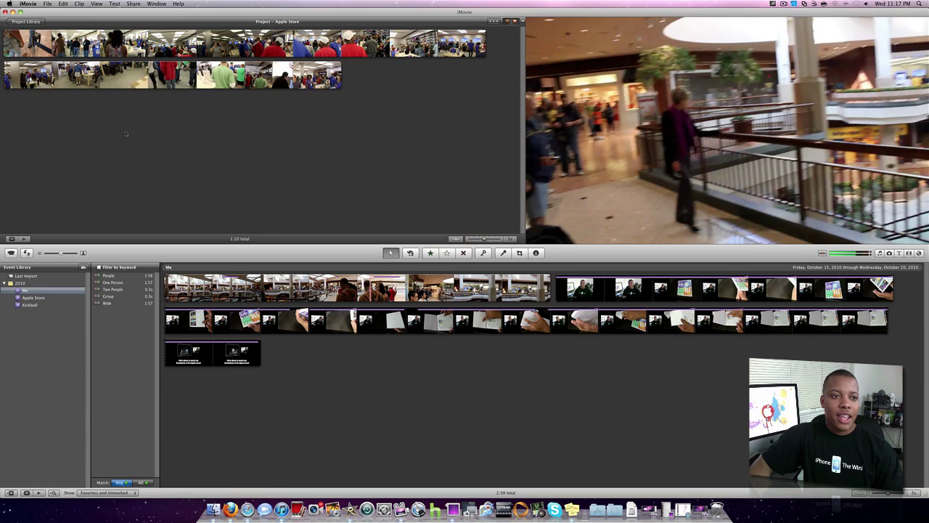
click(17, 45)
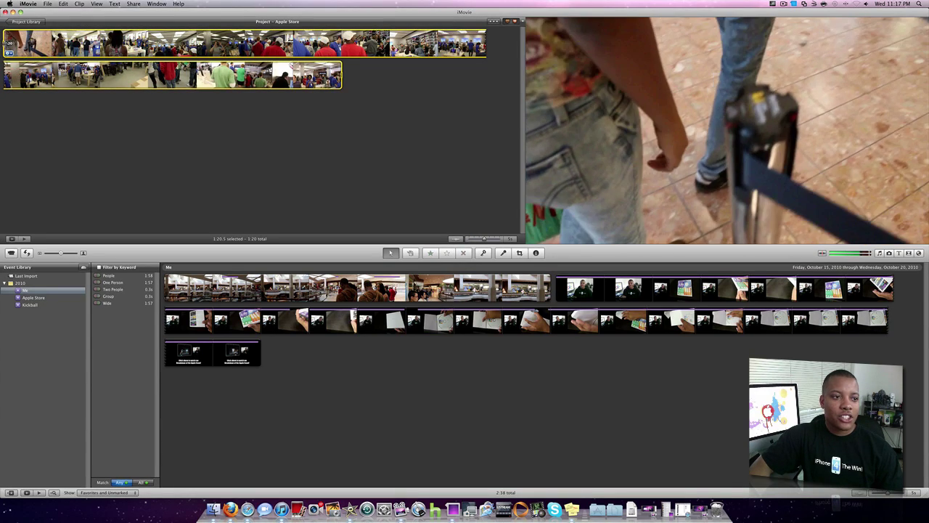
click(285, 85)
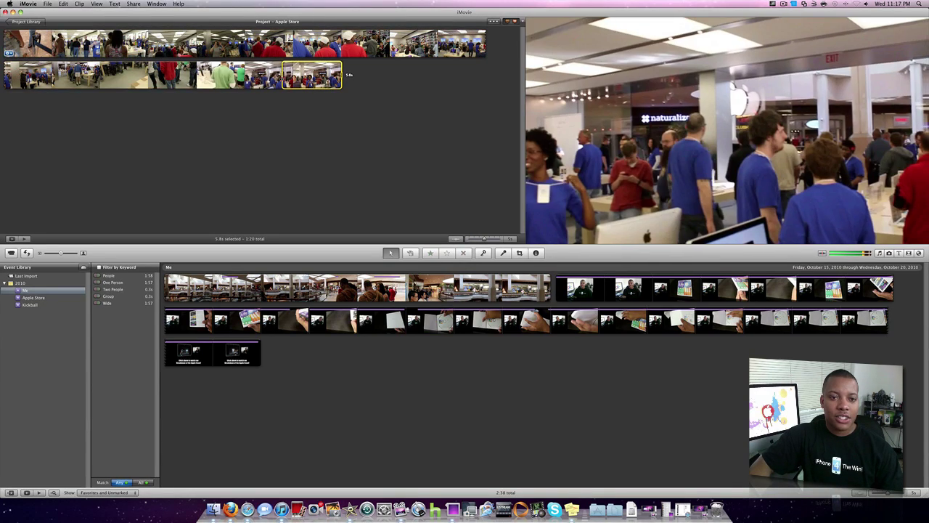
- Add a 50% Instant Replay to the selected clip
click(77, 4)
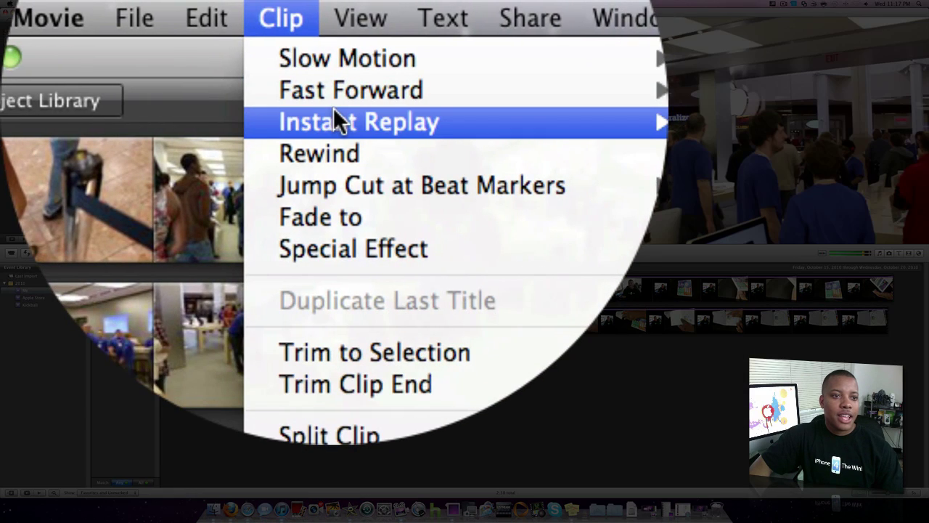
mouse_move(333, 111)
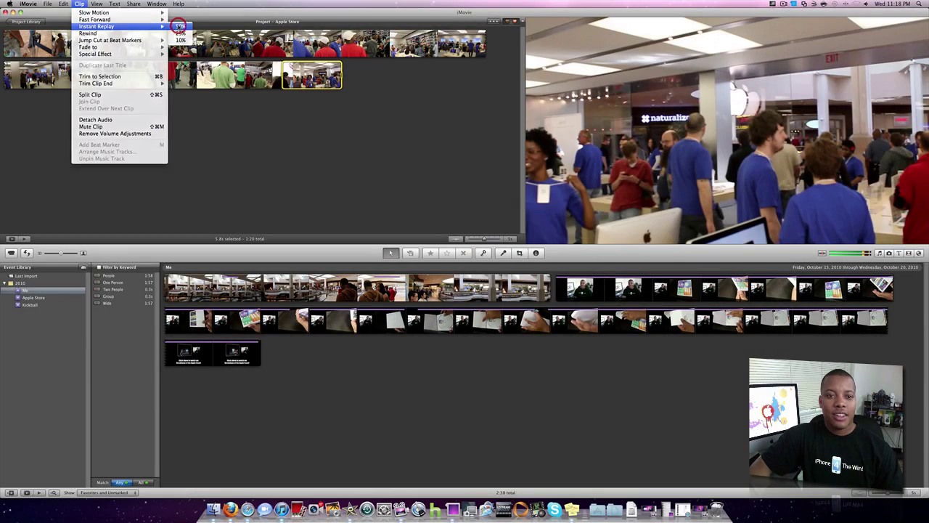
click(179, 26)
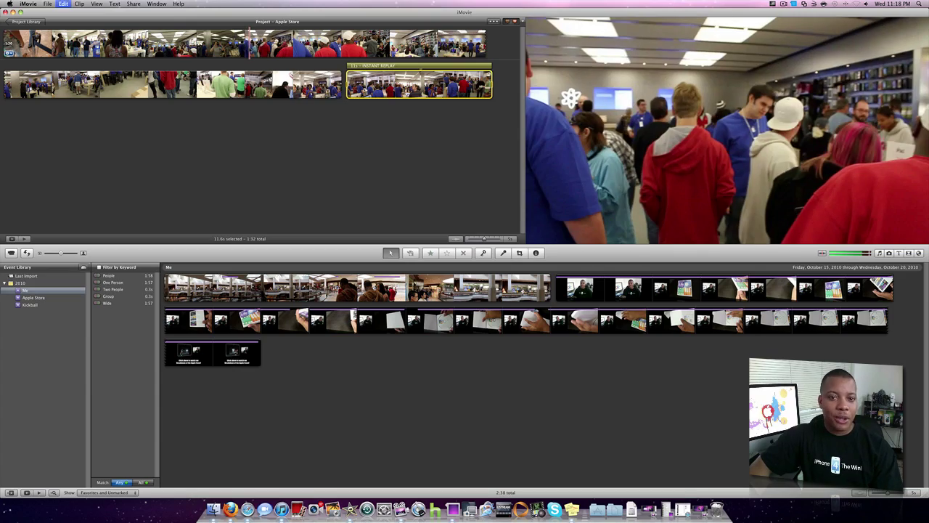
- Undo the instant replay and apply 4x Fast Forward to the last clip instead
key(super+z)
click(80, 4)
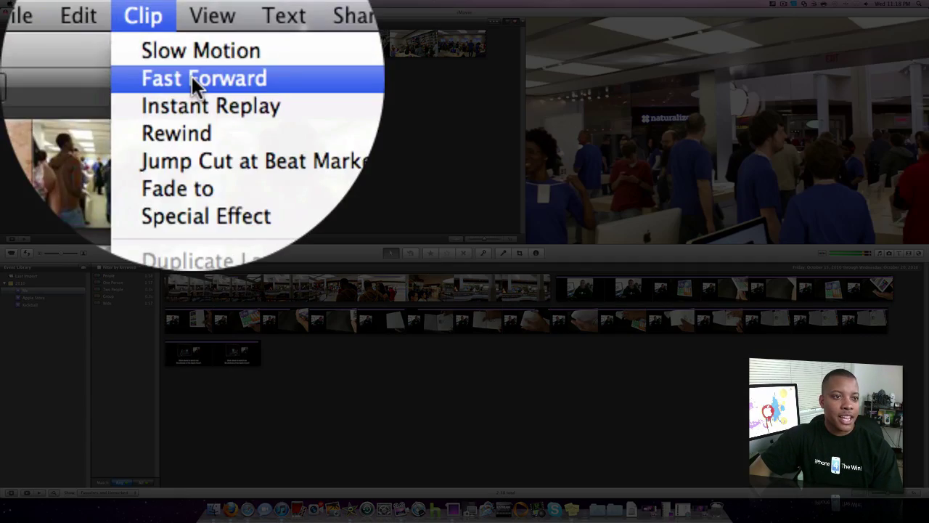
mouse_move(91, 19)
click(183, 26)
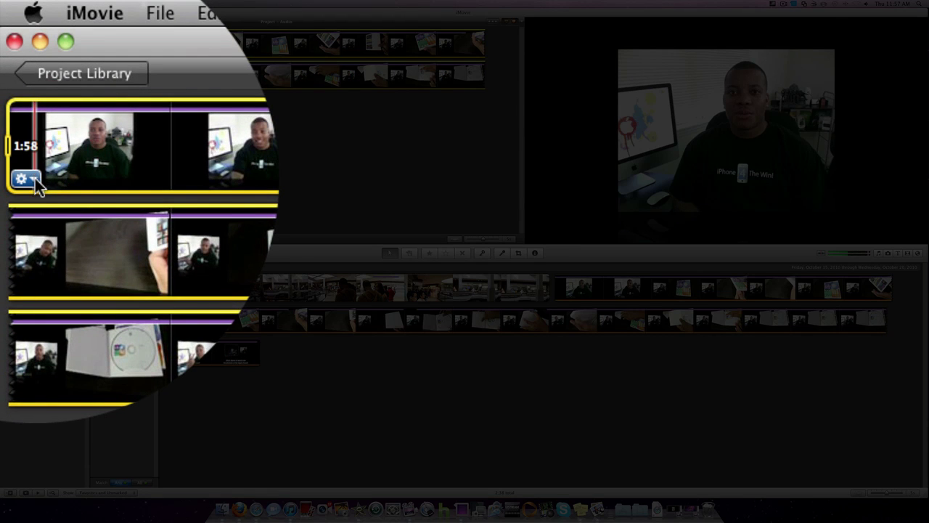
- Bring up the Choose Audio Effect palette for the whole 1:58.2 selection through Clip Adjustments
click(13, 56)
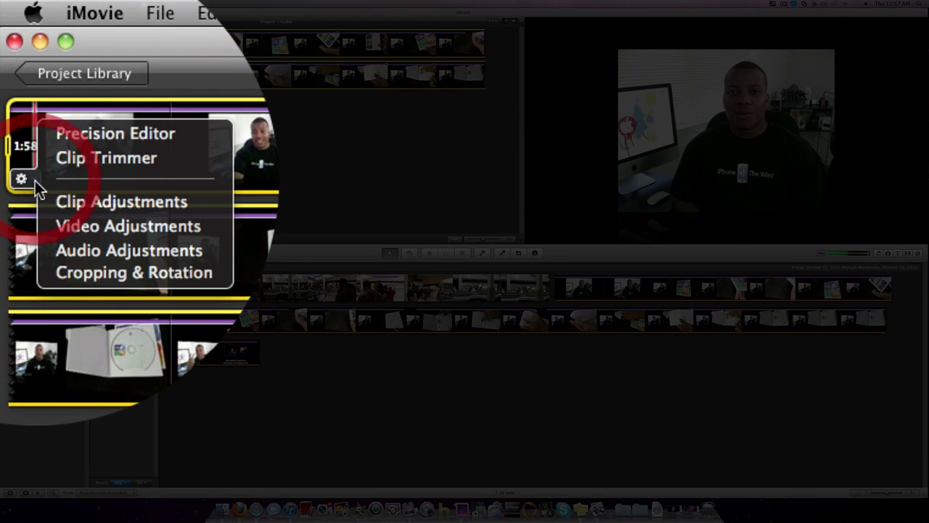
click(49, 201)
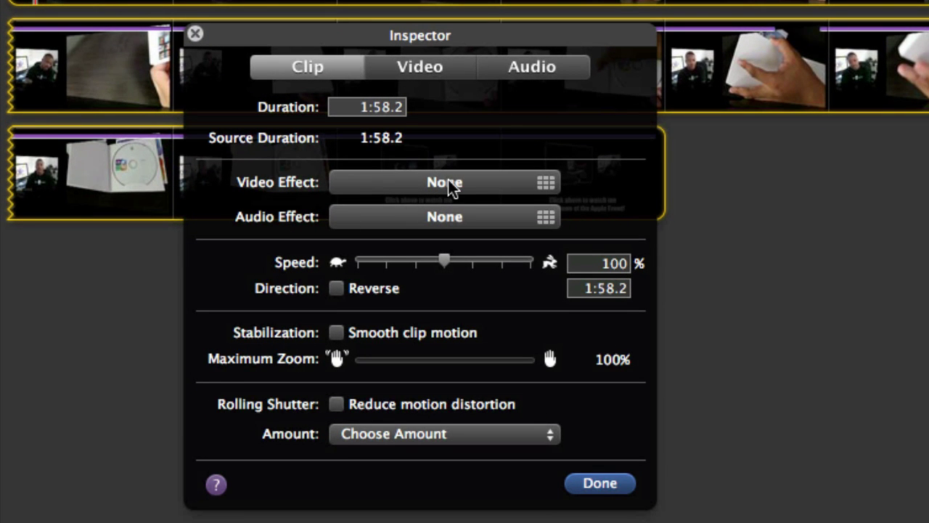
click(451, 216)
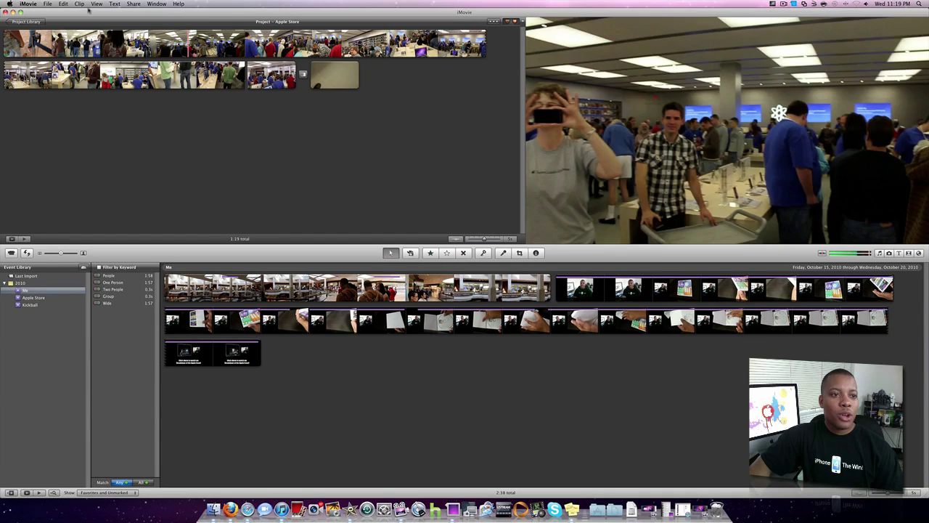
- From the Project Library, start a CNN iReport share for the Apple Store project
click(25, 21)
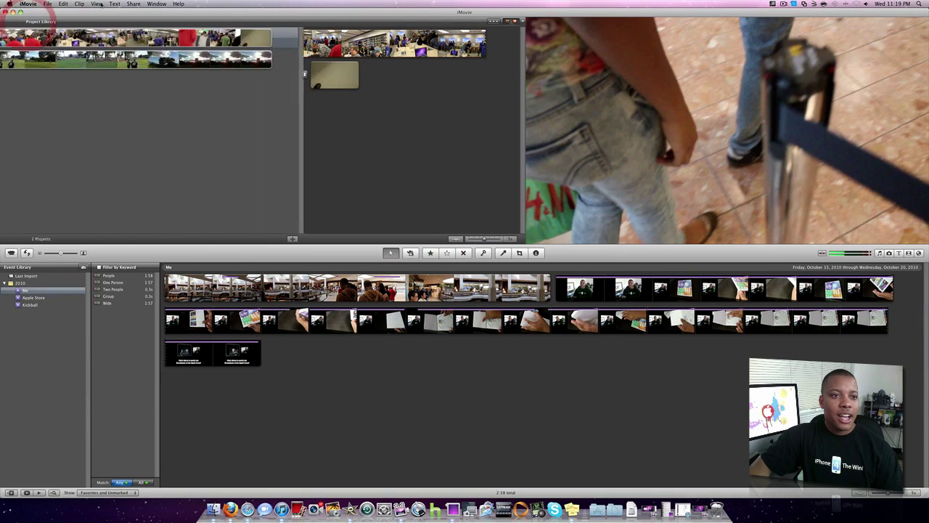
click(115, 3)
mouse_move(133, 4)
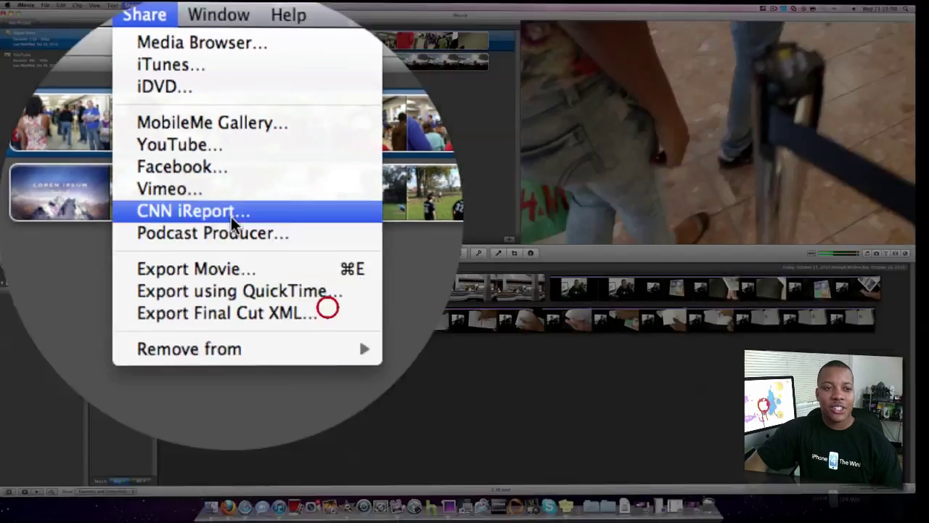
click(356, 326)
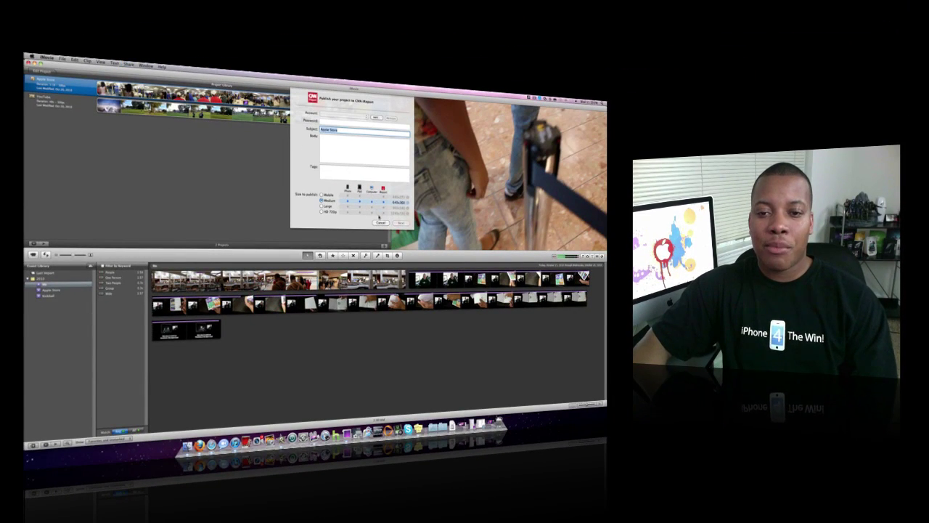
- Cancel the CNN iReport dialog without publishing
click(381, 223)
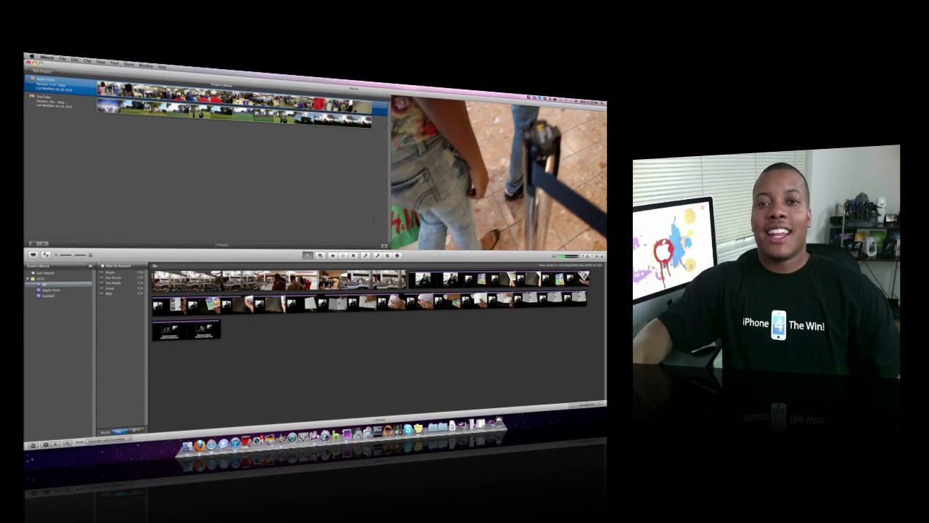